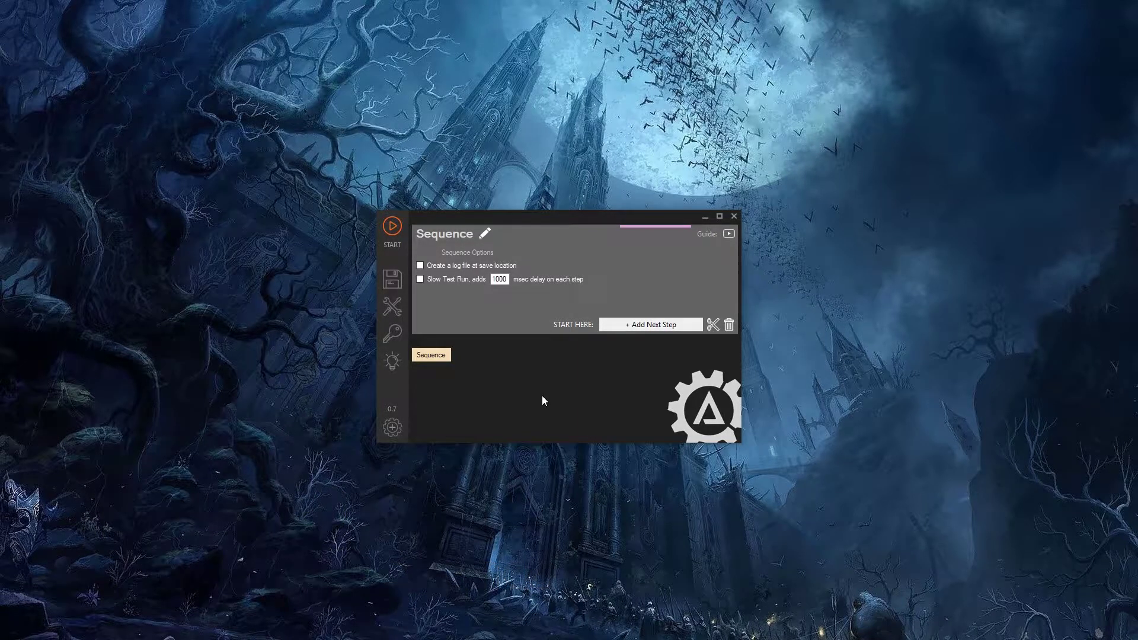
Step: Create a new reusable sequence and name it Price check
{"action": "left_click", "coordinate": [393, 426]}
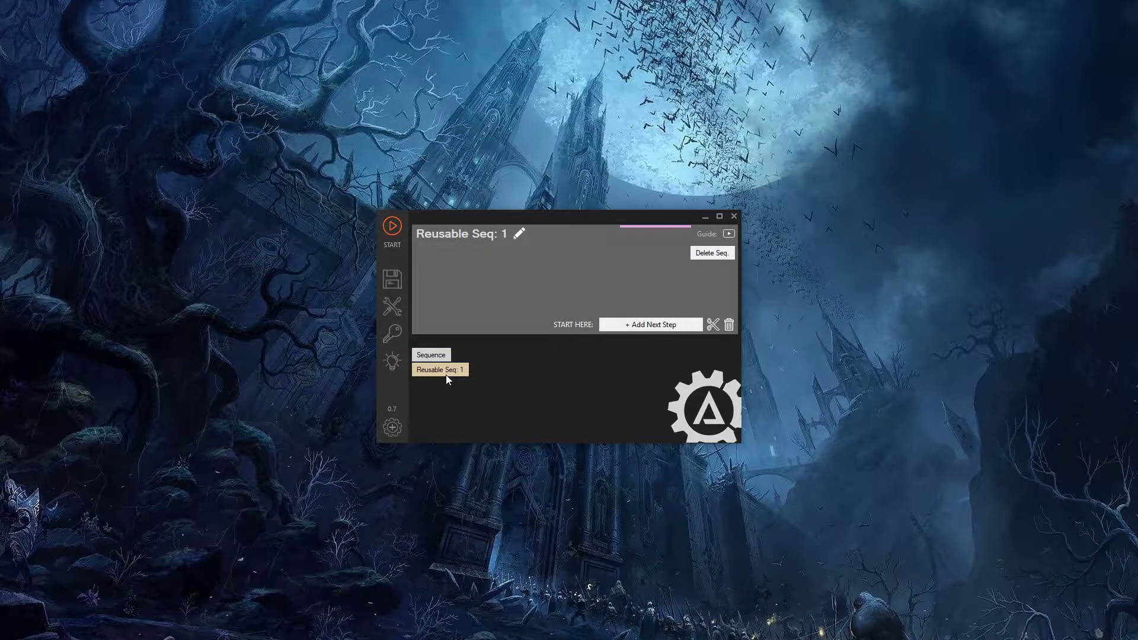
{"action": "left_click", "coordinate": [520, 233]}
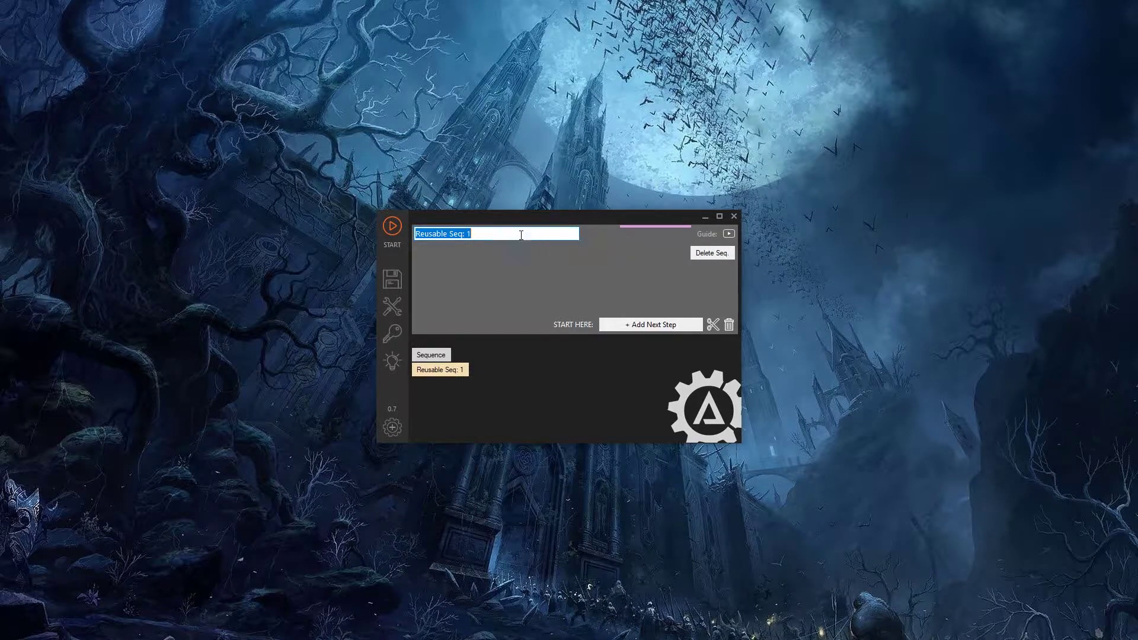
{"action": "type", "text": "Price check"}
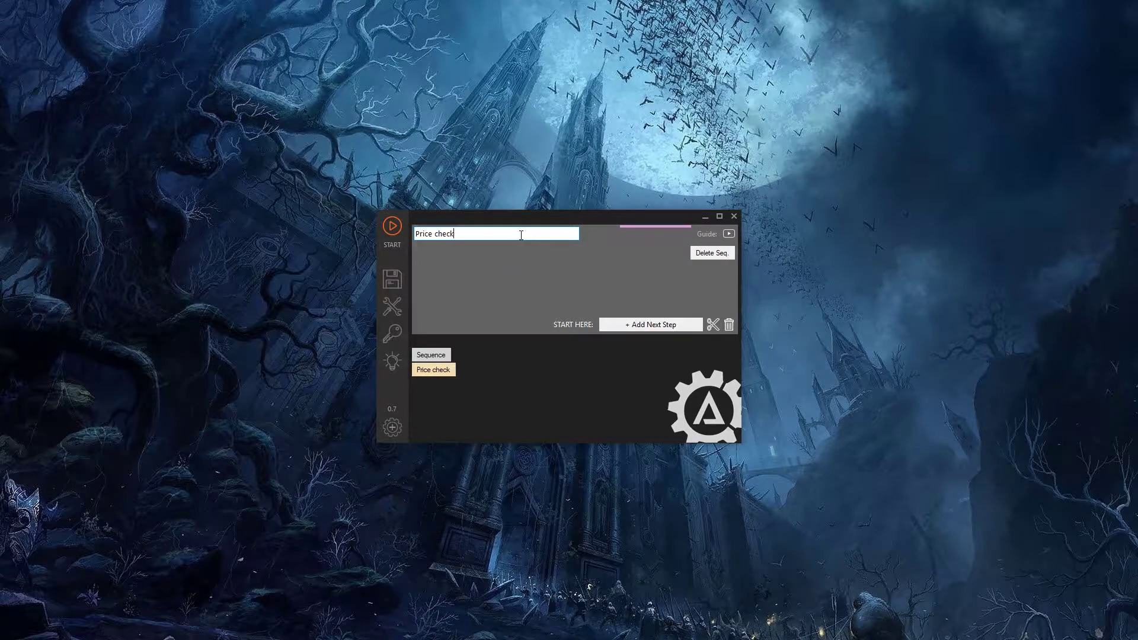
{"action": "key", "text": "Return"}
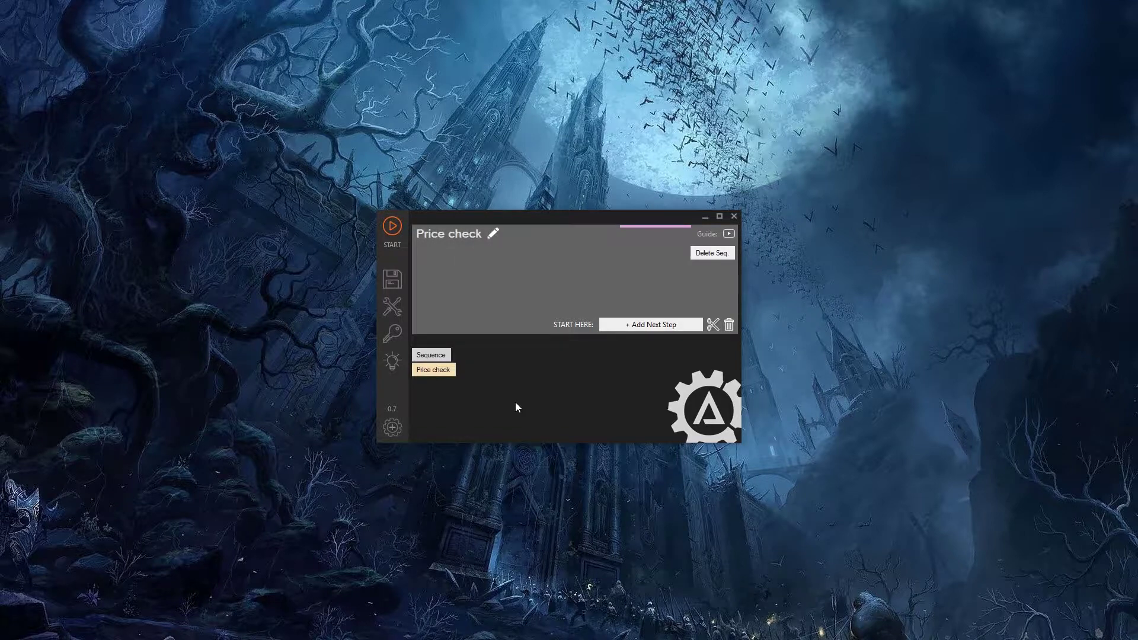
Step: Add a Run Command step to the Price check sequence
{"action": "left_click", "coordinate": [631, 326]}
{"action": "left_click_drag", "start_coordinate": [393, 150], "coordinate": [541, 57]}
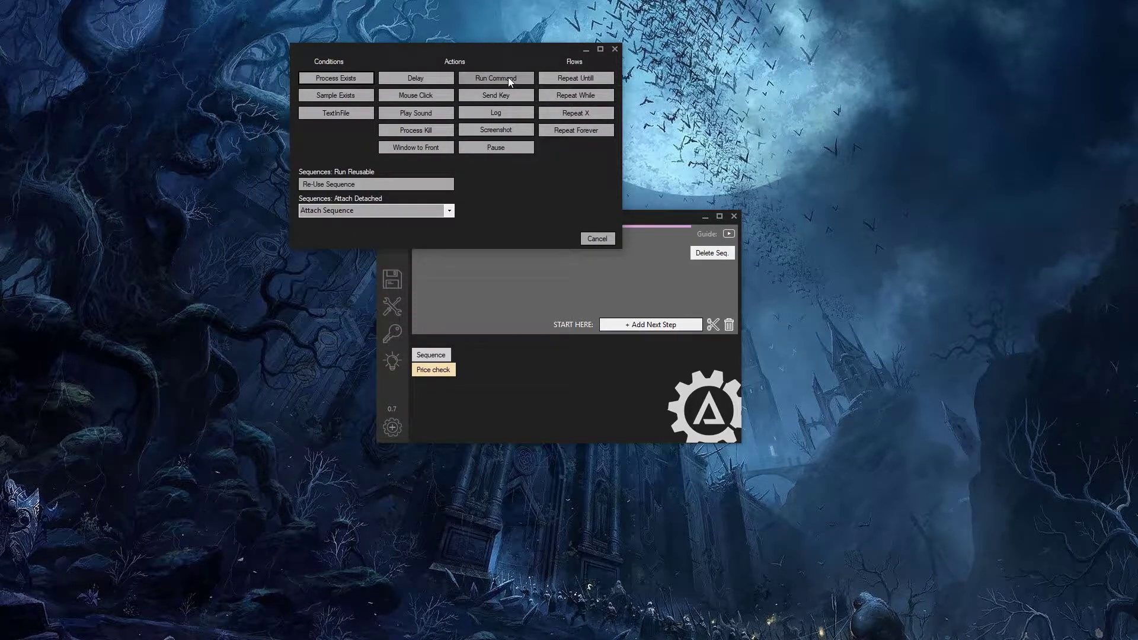
{"action": "left_click", "coordinate": [509, 79]}
{"action": "left_click", "coordinate": [538, 635]}
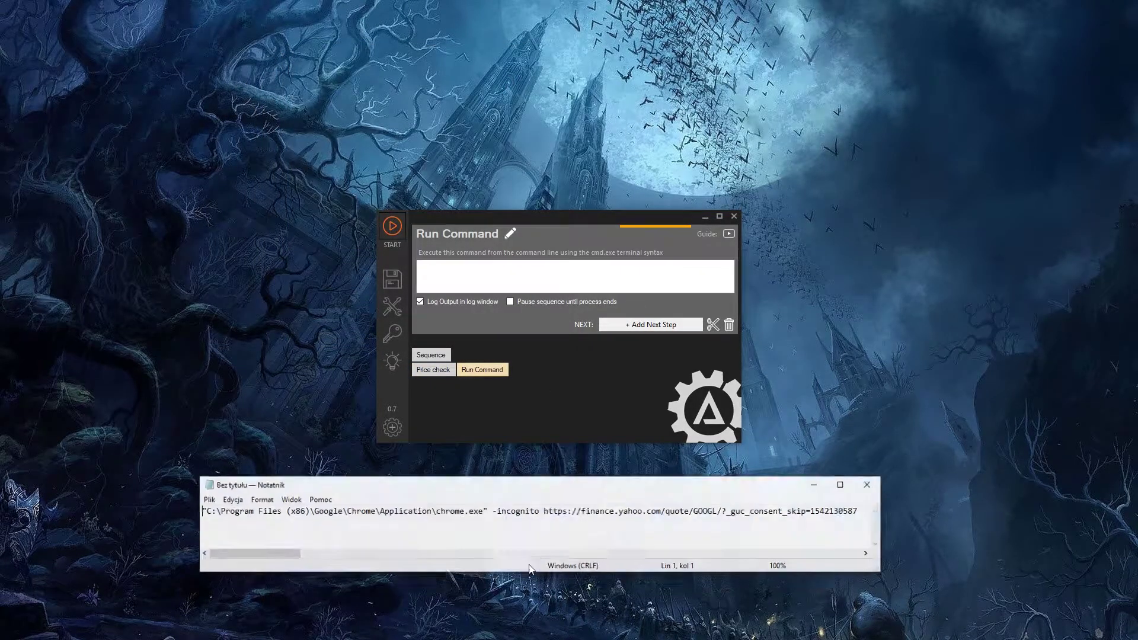
{"action": "left_click_drag", "start_coordinate": [518, 481], "coordinate": [566, 488]}
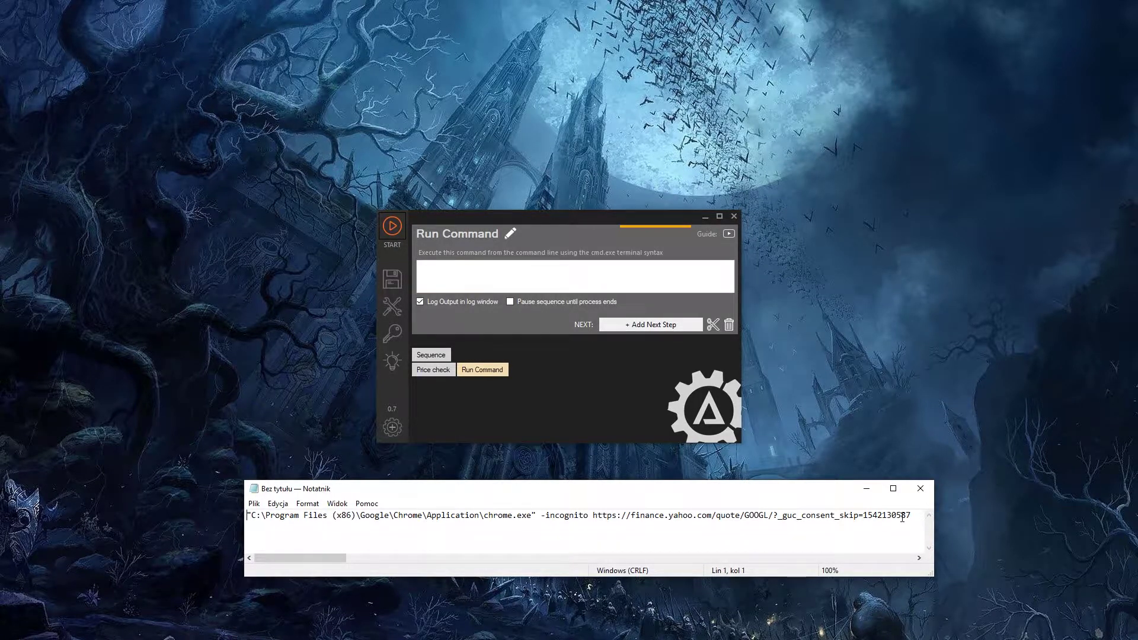
{"action": "left_click_drag", "start_coordinate": [910, 515], "coordinate": [247, 515]}
{"action": "key", "text": "ctrl+c"}
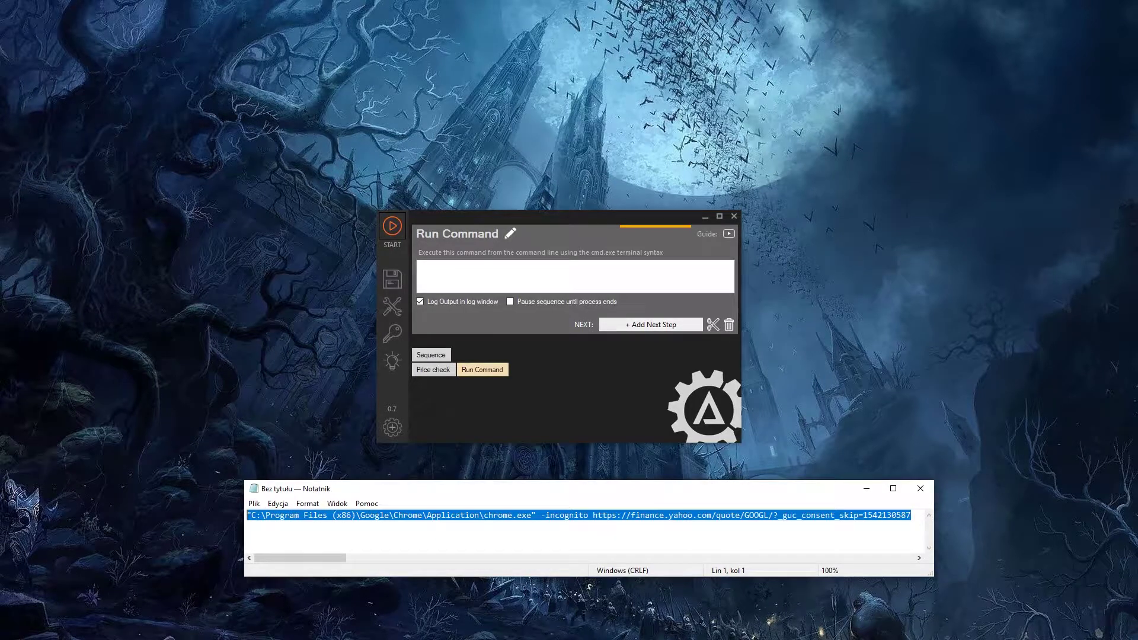
{"action": "left_click", "coordinate": [448, 287]}
{"action": "key", "text": "ctrl+v"}
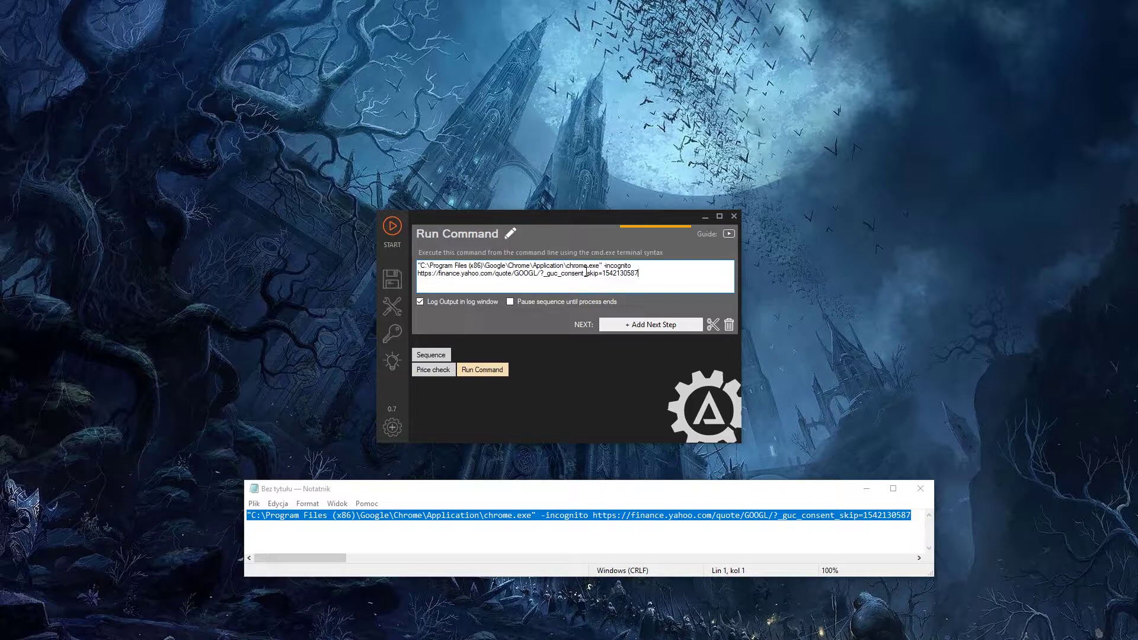
Step: Add a re-use sequence step to the main Sequence and set it to run Price check
{"action": "left_click", "coordinate": [442, 355]}
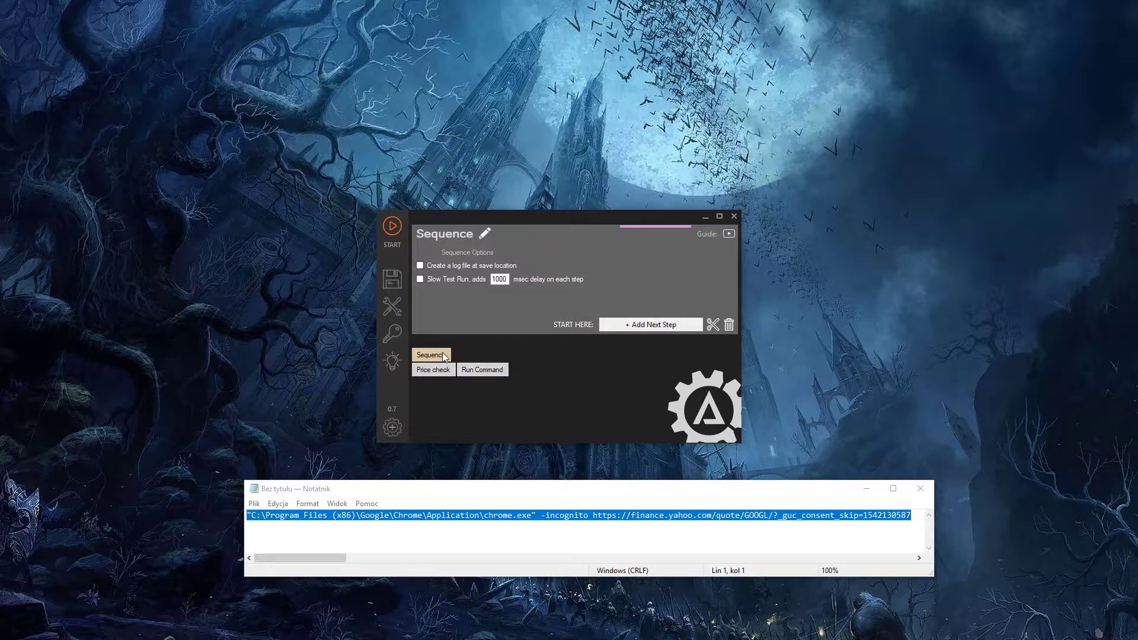
{"action": "left_click", "coordinate": [666, 325]}
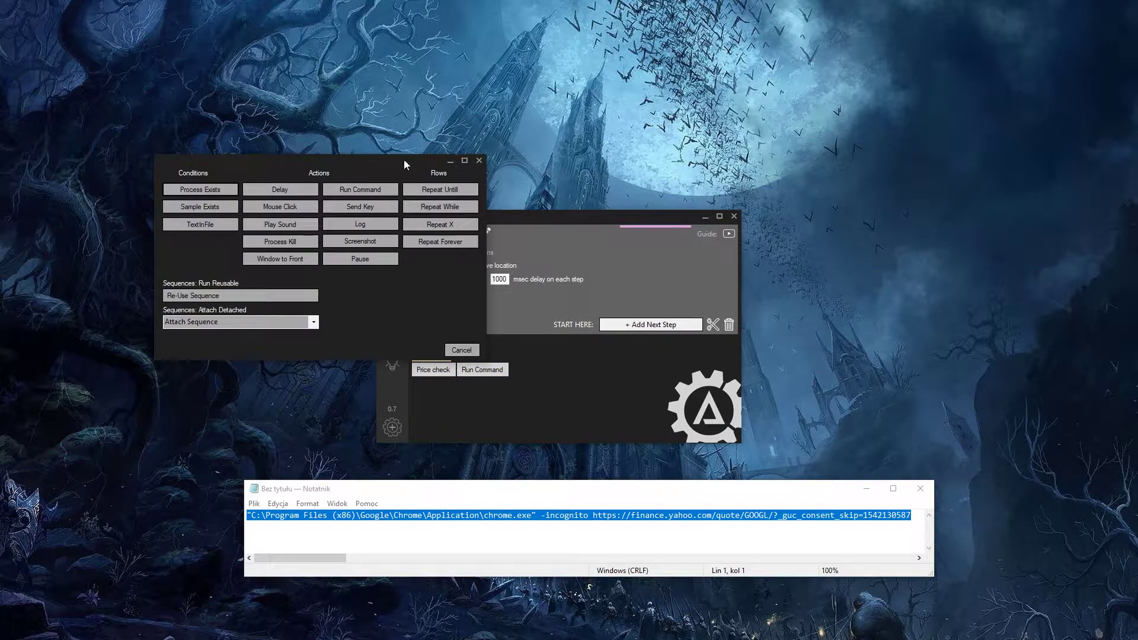
{"action": "left_click_drag", "start_coordinate": [405, 165], "coordinate": [657, 49]}
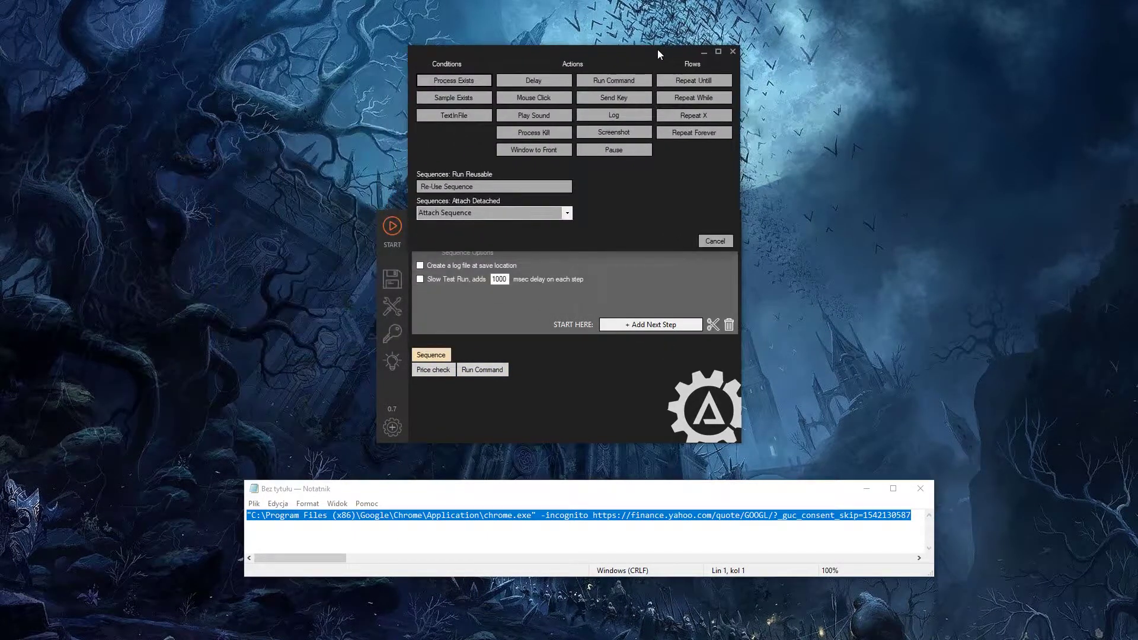
{"action": "left_click", "coordinate": [508, 187]}
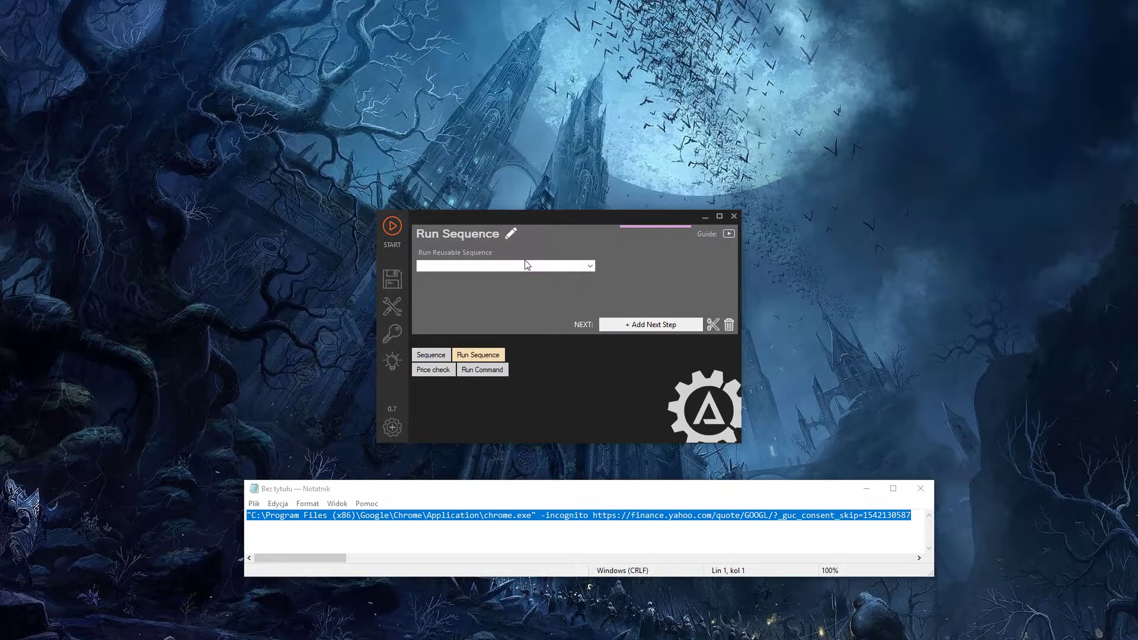
{"action": "left_click", "coordinate": [589, 267]}
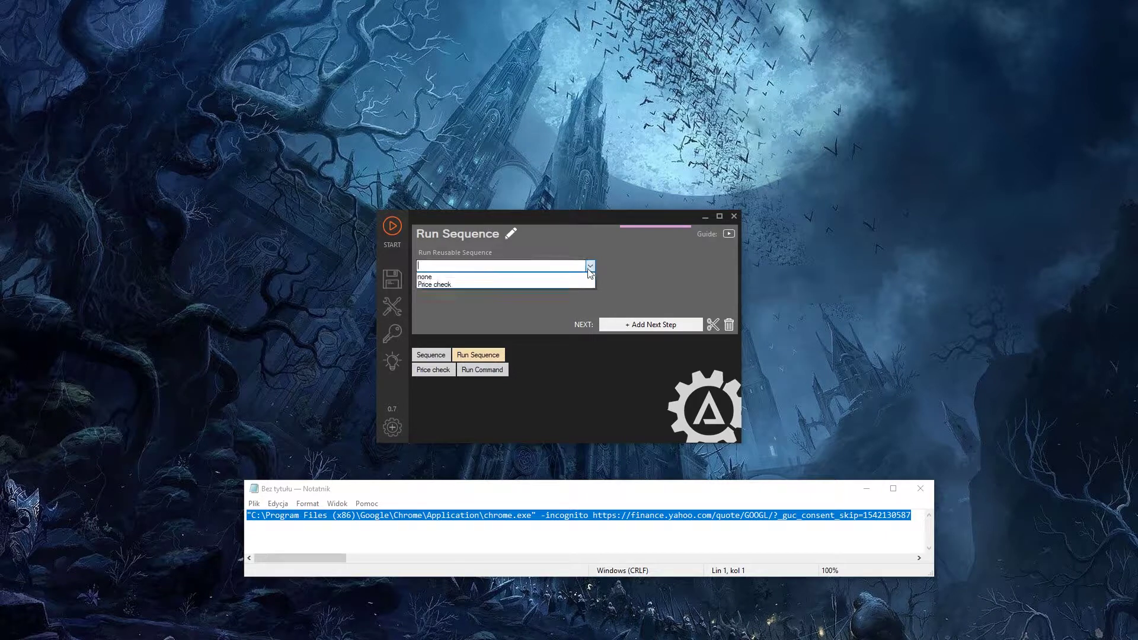
{"action": "left_click", "coordinate": [456, 285]}
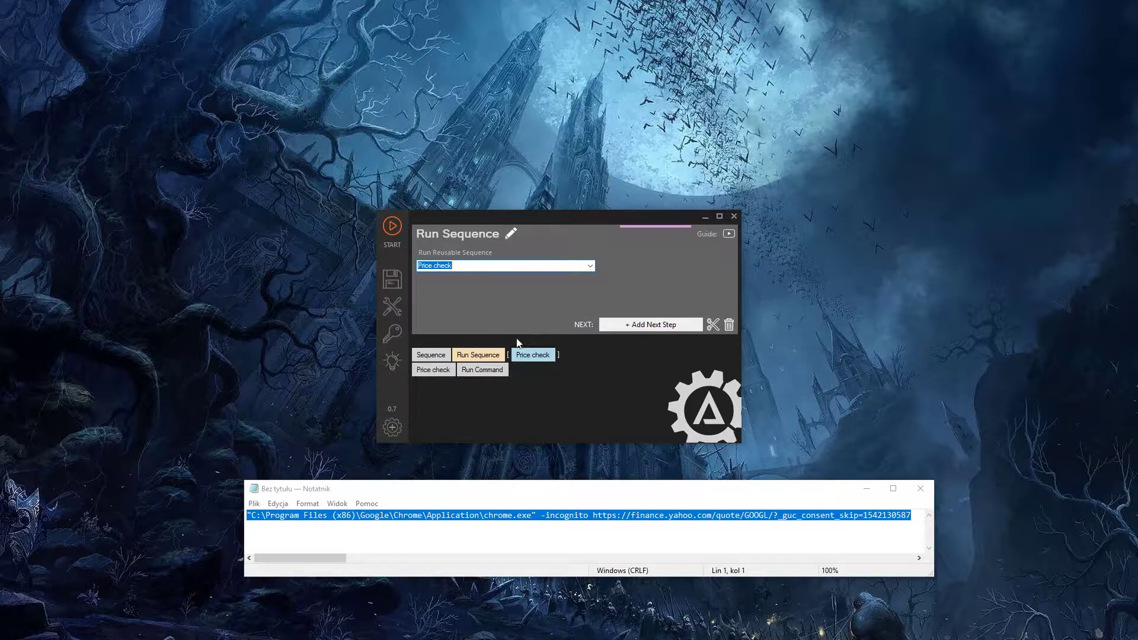
Step: Add a Delay step of 5000 milliseconds after the main sequence's Run Sequence step
{"action": "left_click", "coordinate": [530, 354]}
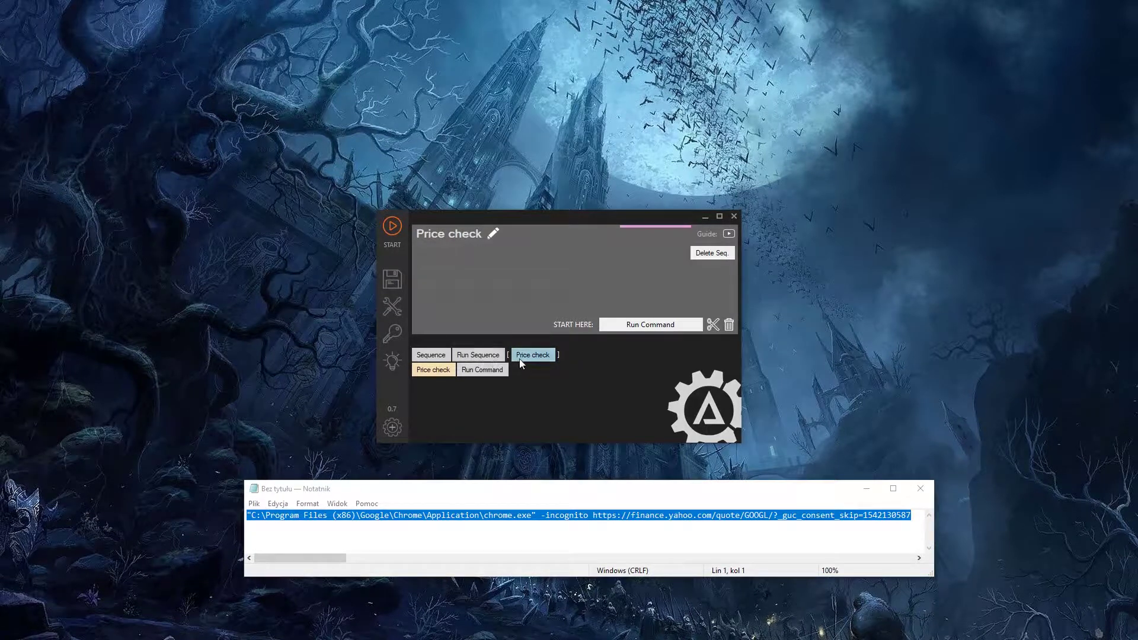
{"action": "left_click", "coordinate": [479, 354]}
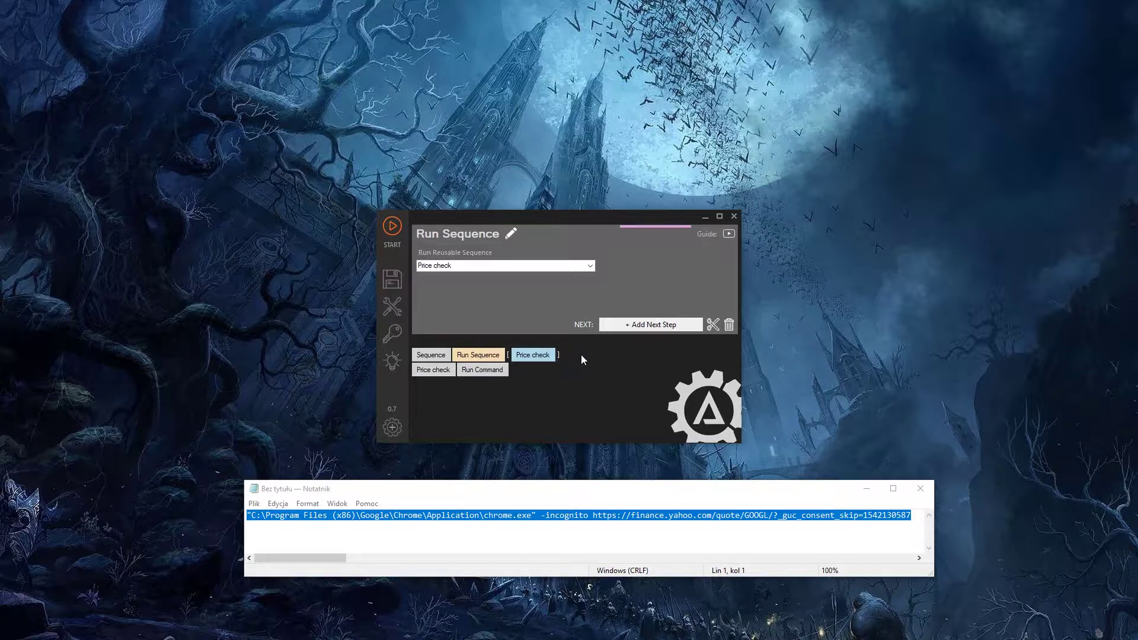
{"action": "left_click", "coordinate": [650, 325]}
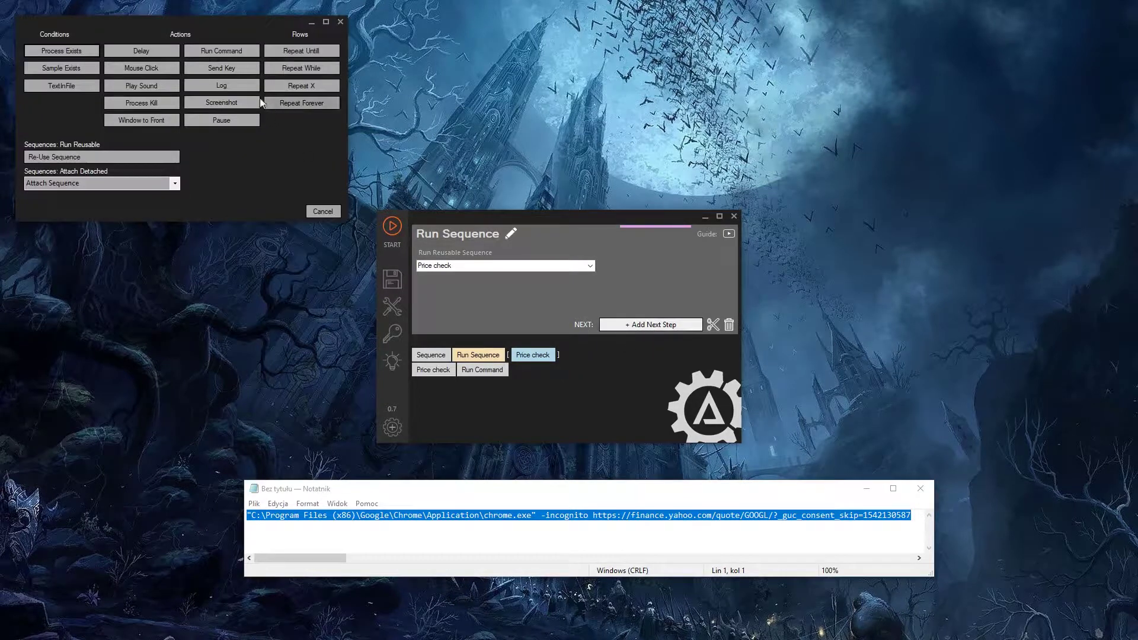
{"action": "left_click_drag", "start_coordinate": [206, 23], "coordinate": [588, 33]}
{"action": "left_click", "coordinate": [524, 59]}
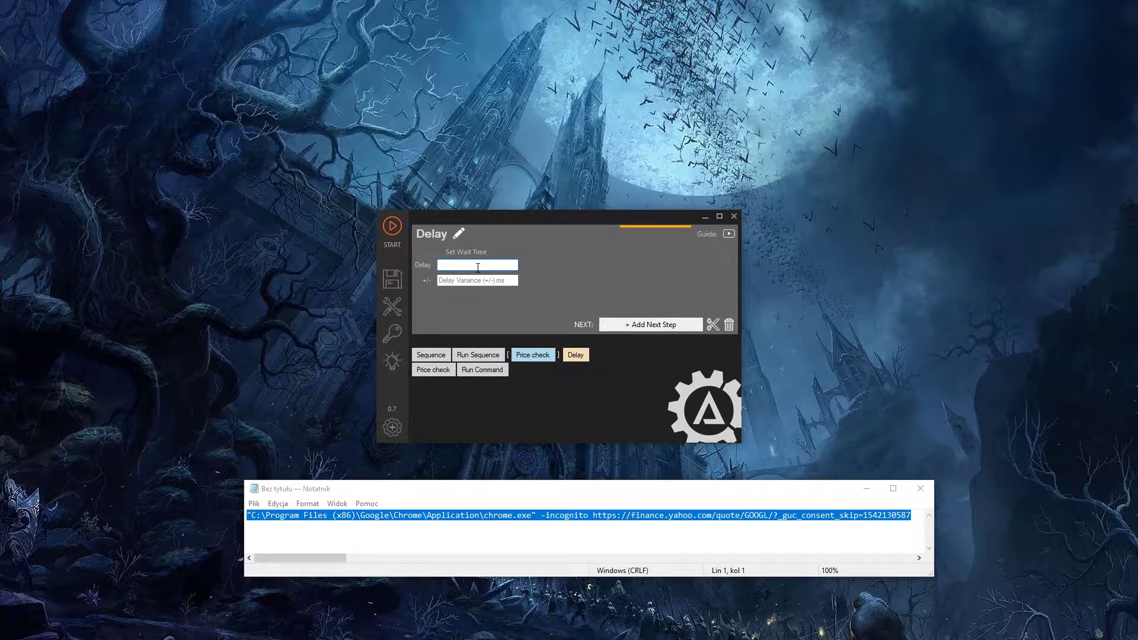
{"action": "type", "text": "5000"}
Step: Add a second Run Sequence step after the 5000 ms delay and set it to run Price check
{"action": "left_click", "coordinate": [651, 325]}
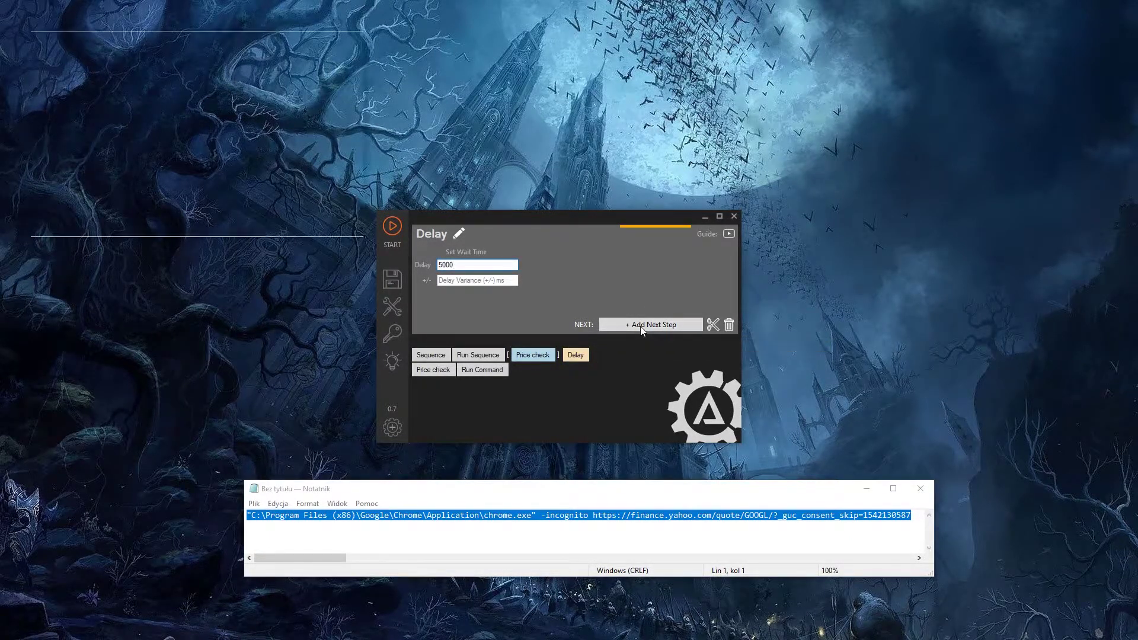
{"action": "left_click_drag", "start_coordinate": [279, 40], "coordinate": [653, 32]}
{"action": "left_click", "coordinate": [559, 166]}
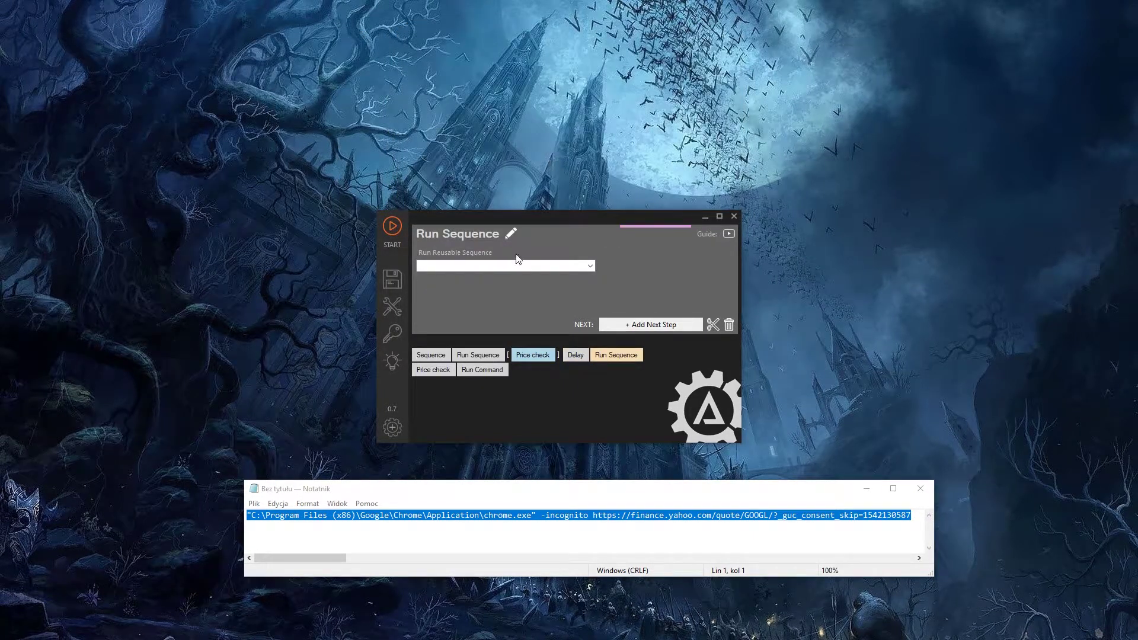
{"action": "left_click", "coordinate": [544, 265]}
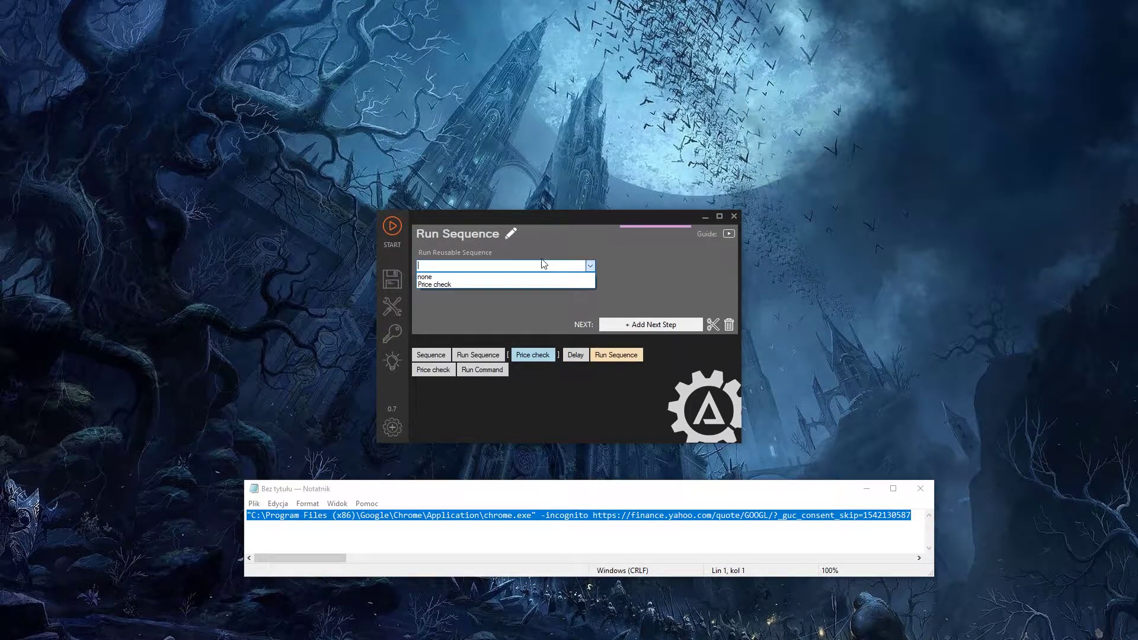
{"action": "left_click", "coordinate": [442, 285]}
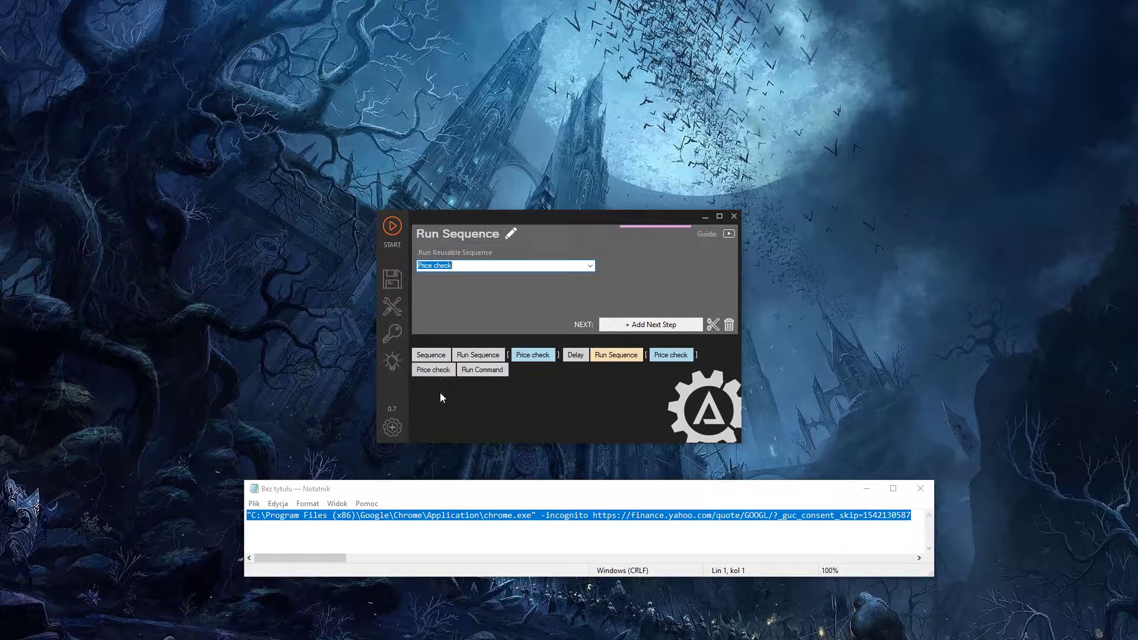
Step: Create three more empty reusable sequences below Price check
{"action": "left_click", "coordinate": [397, 429]}
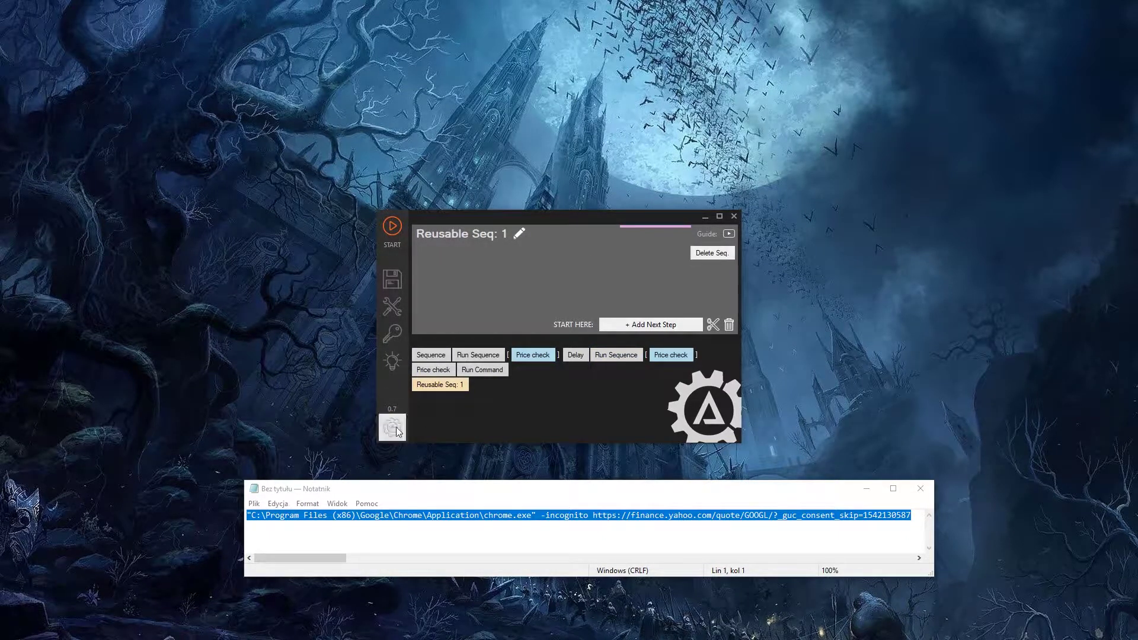
{"action": "left_click", "coordinate": [397, 428]}
{"action": "left_click", "coordinate": [396, 429]}
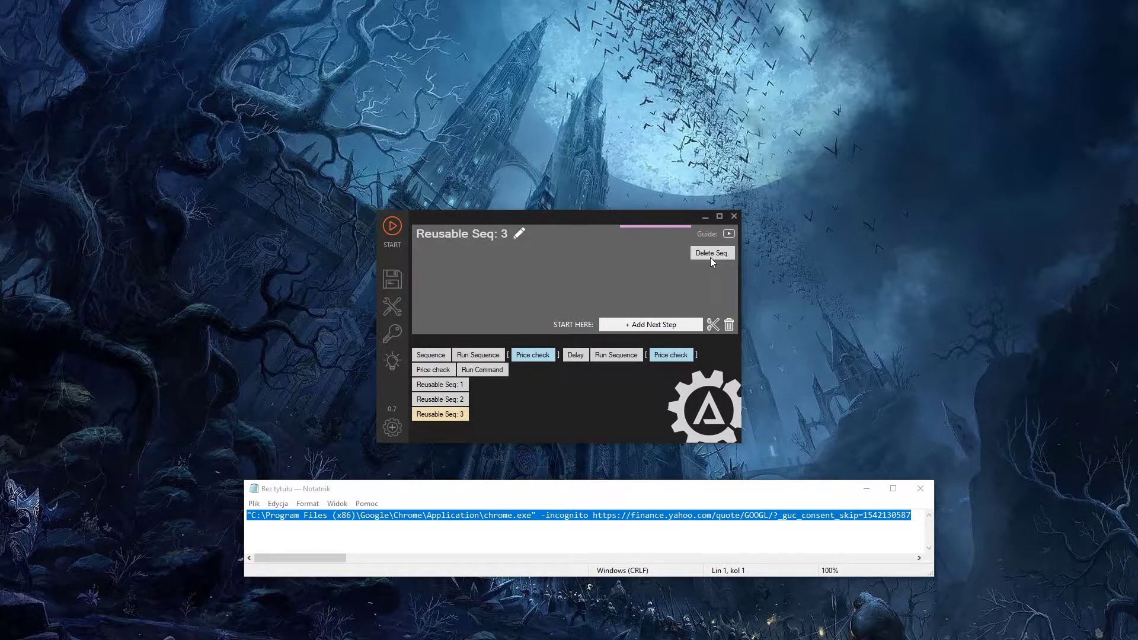
Step: Delete the three empty reusable sequences, Reusable Seq: 3, 2 and 1
{"action": "left_click", "coordinate": [710, 254]}
{"action": "left_click", "coordinate": [453, 397]}
{"action": "left_click", "coordinate": [710, 255]}
{"action": "left_click", "coordinate": [453, 385]}
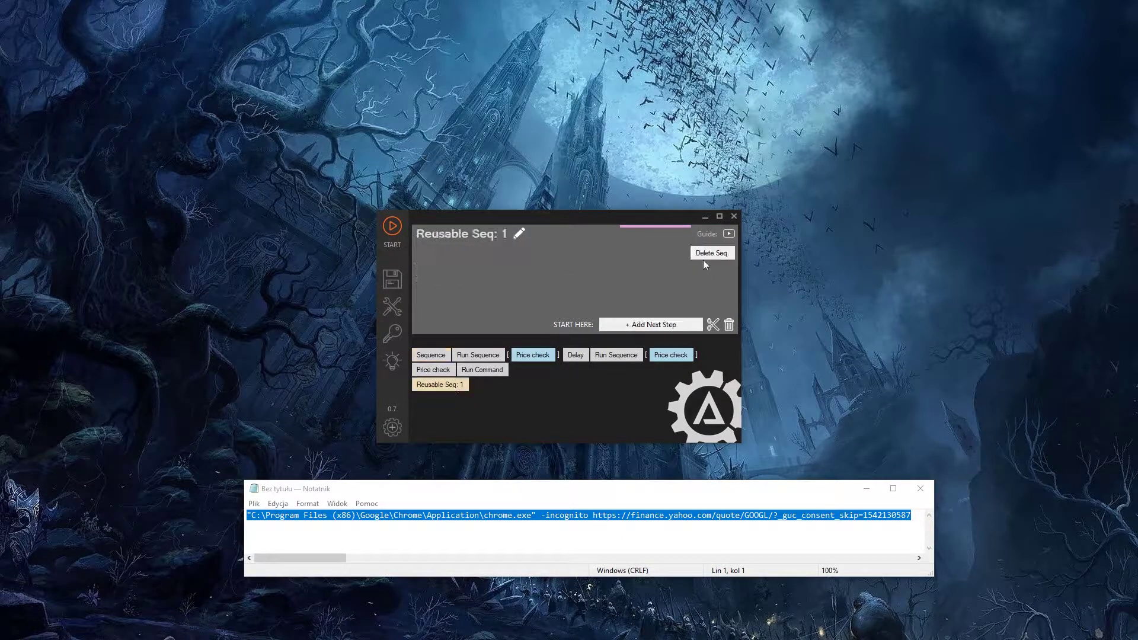
{"action": "left_click", "coordinate": [706, 257]}
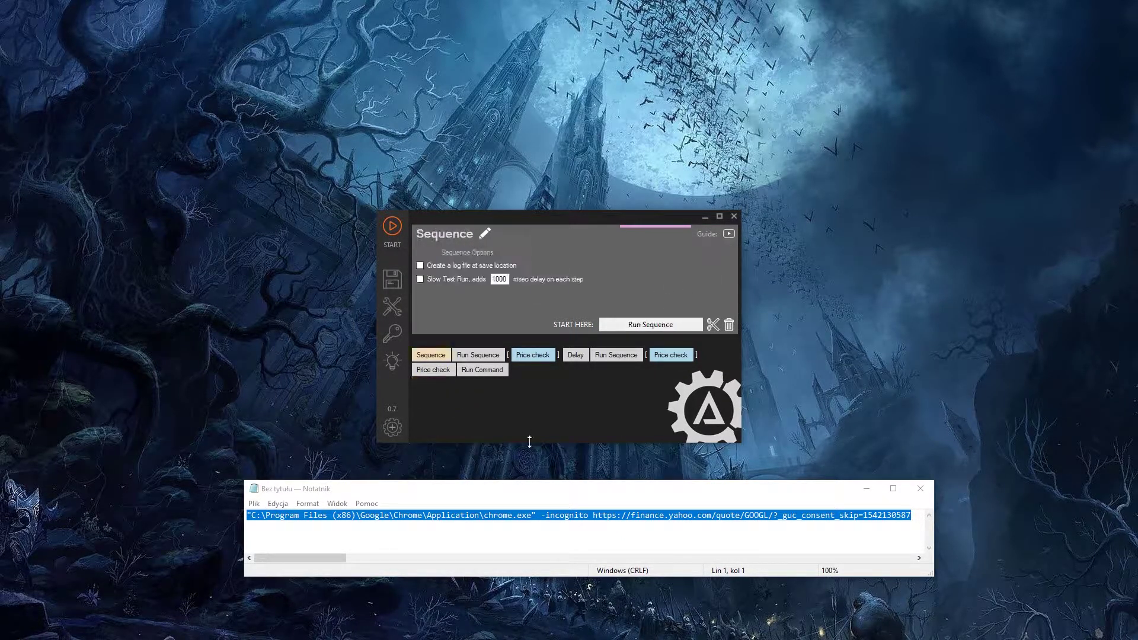
Step: Rename the Price check reusable sequence to Price check 222
{"action": "left_click", "coordinate": [433, 370]}
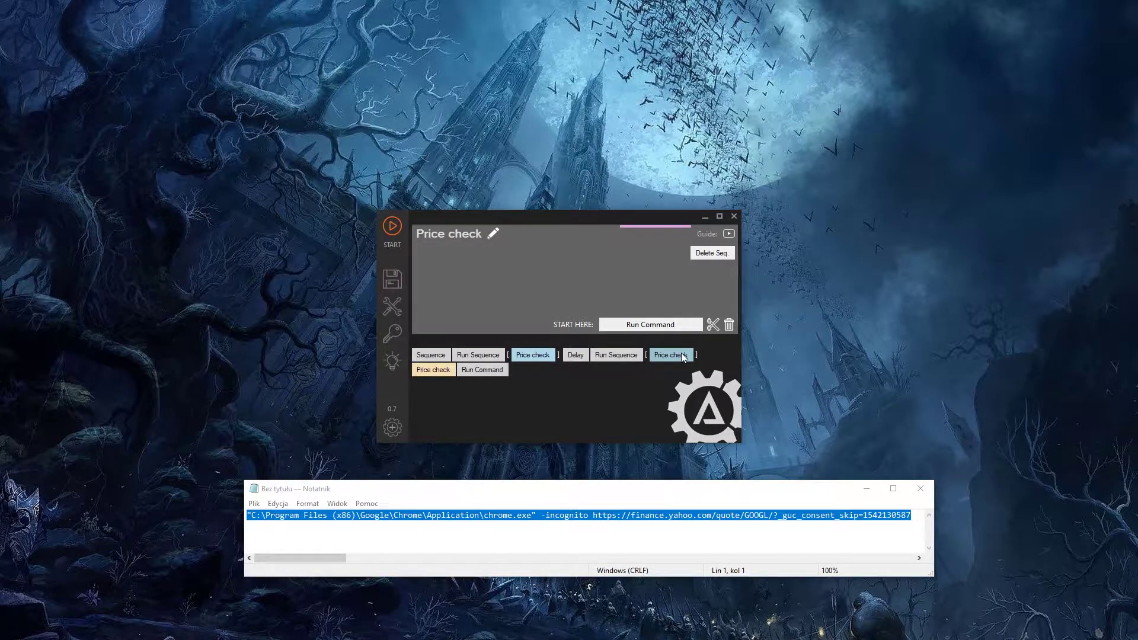
{"action": "left_click", "coordinate": [493, 233]}
{"action": "left_click", "coordinate": [463, 236]}
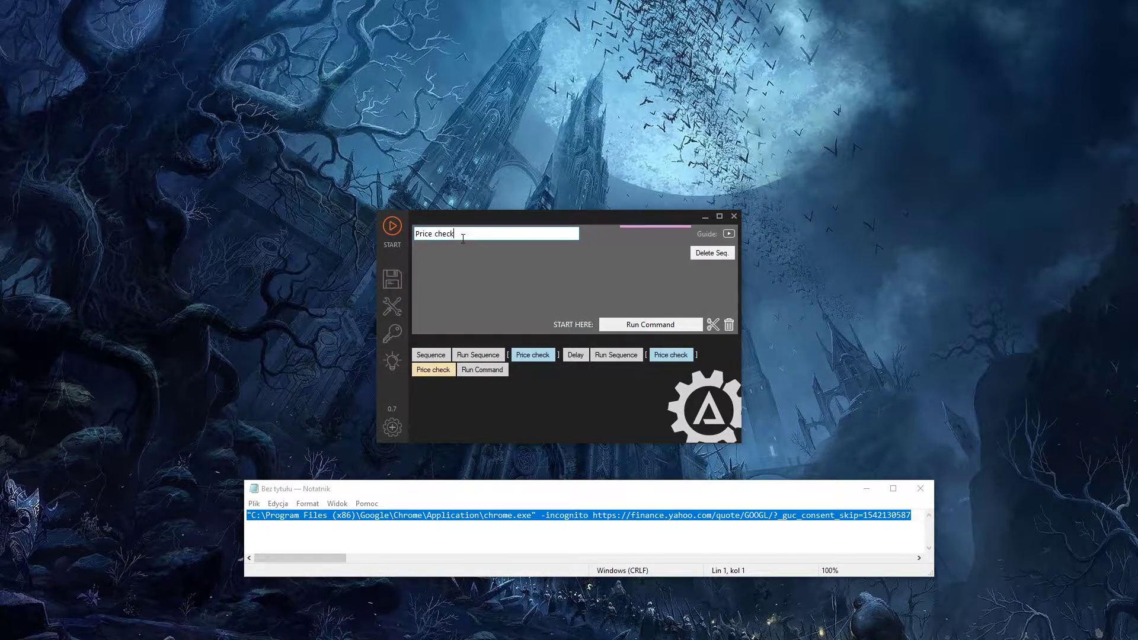
{"action": "type", "text": "222"}
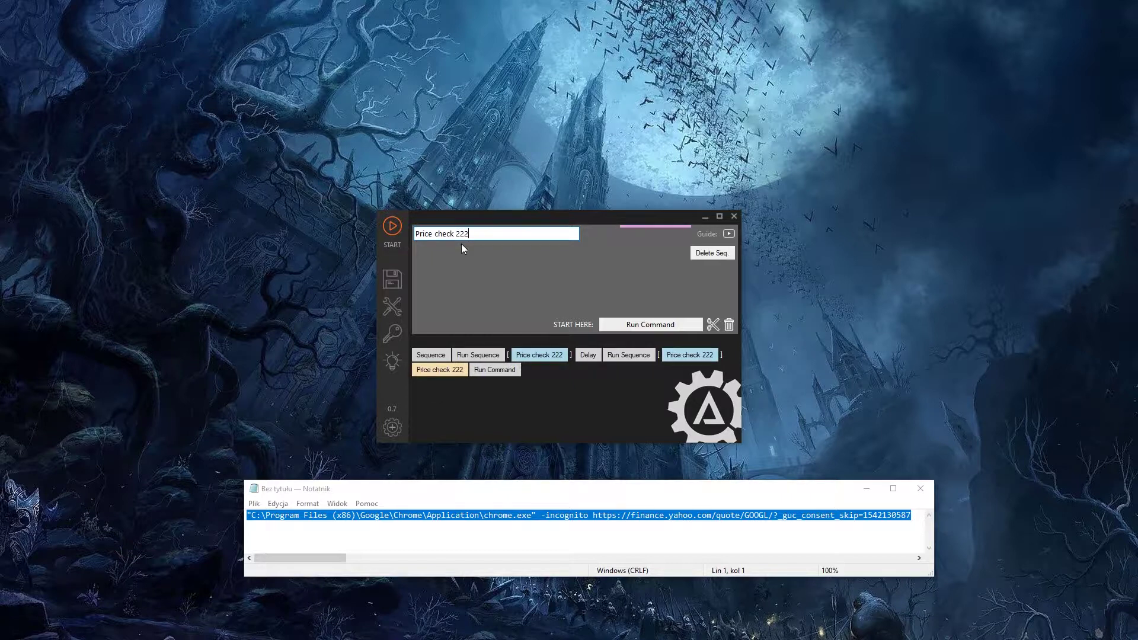
Step: Change the reusable sequence's name back to Price check
{"action": "key", "text": "BackSpace"}
{"action": "key", "text": "BackSpace"}
{"action": "key", "text": "BackSpace"}
{"action": "key", "text": "BackSpace"}
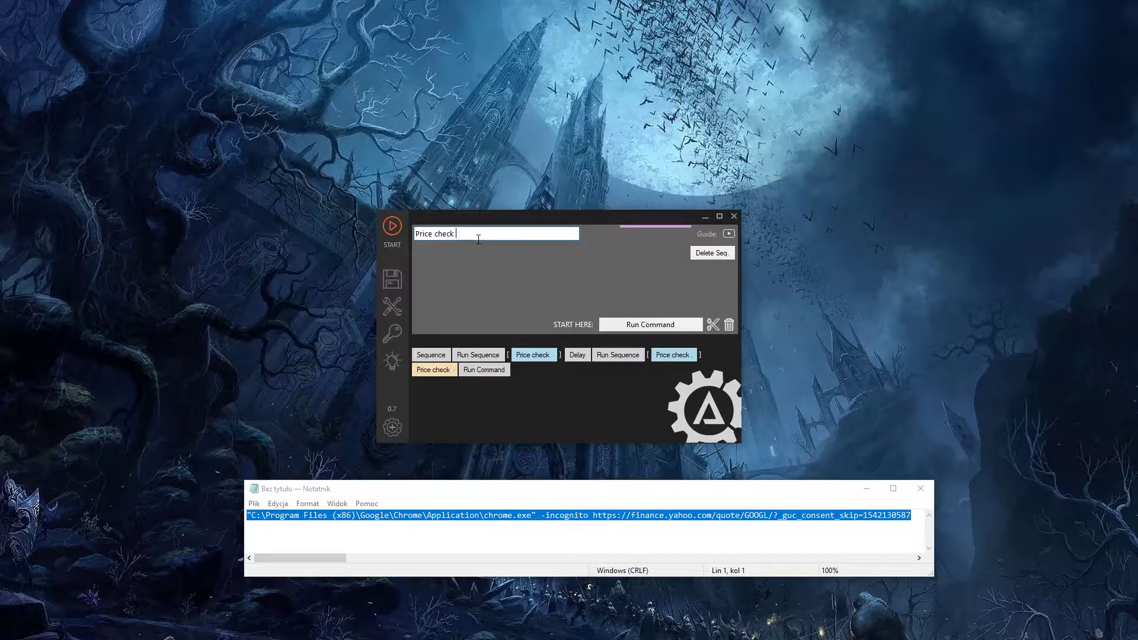
Step: Minimize the Notepad window and check which reusable sequences the second Run Sequence step can run
{"action": "left_click", "coordinate": [866, 488]}
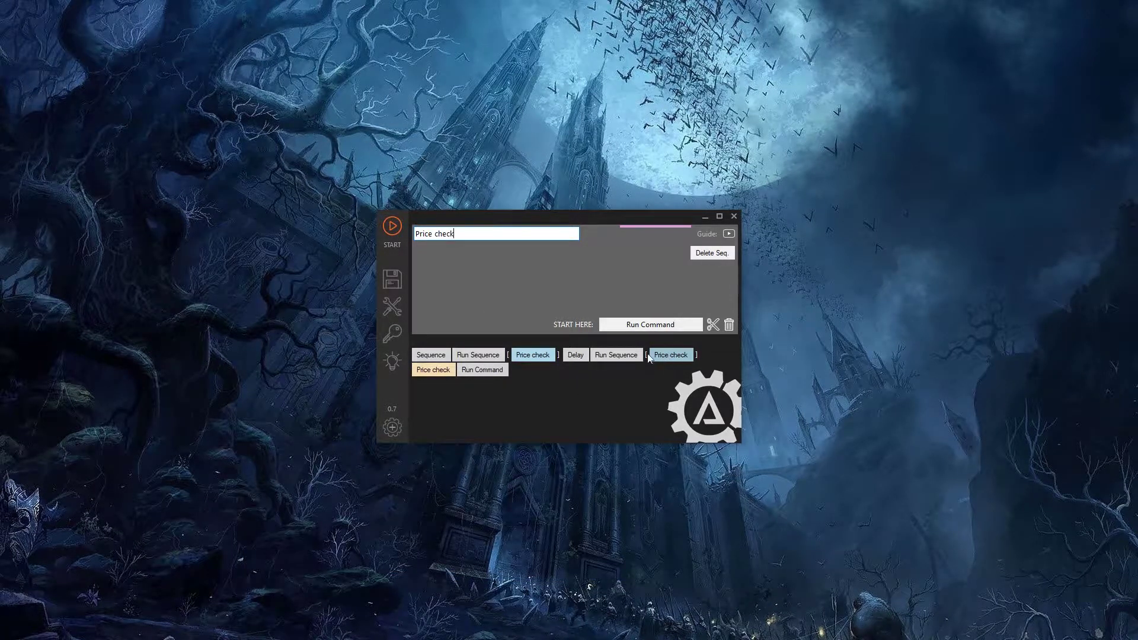
{"action": "left_click", "coordinate": [668, 354]}
{"action": "left_click", "coordinate": [591, 266]}
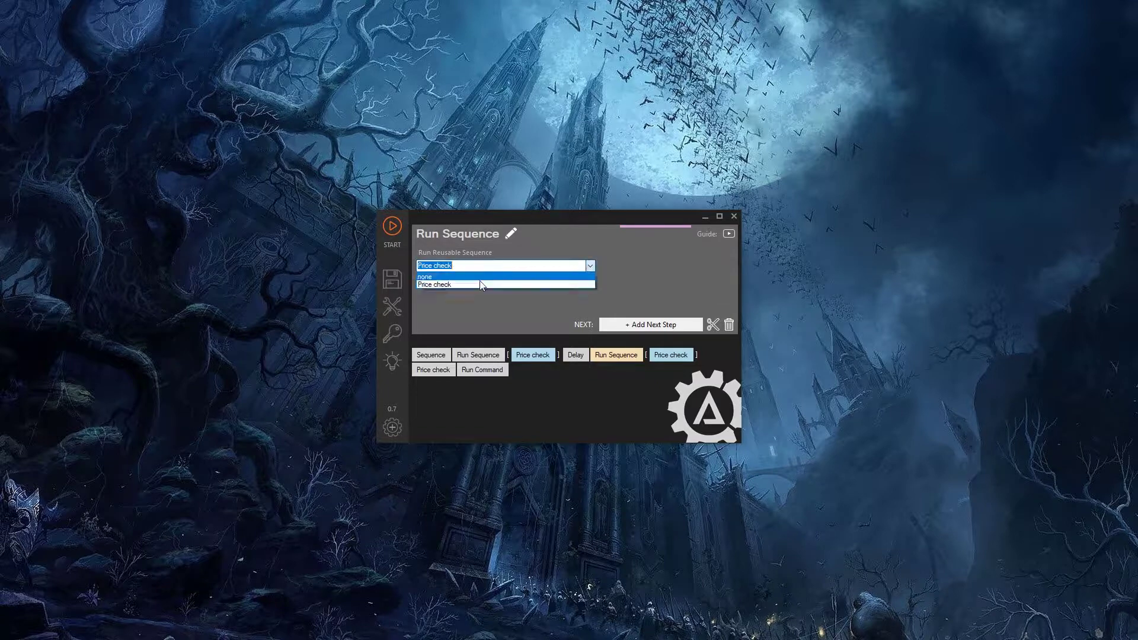
{"action": "left_click", "coordinate": [601, 393]}
Step: Add a Delay step after the second Run Sequence step and set its wait time to 5000 milliseconds
{"action": "left_click", "coordinate": [650, 325]}
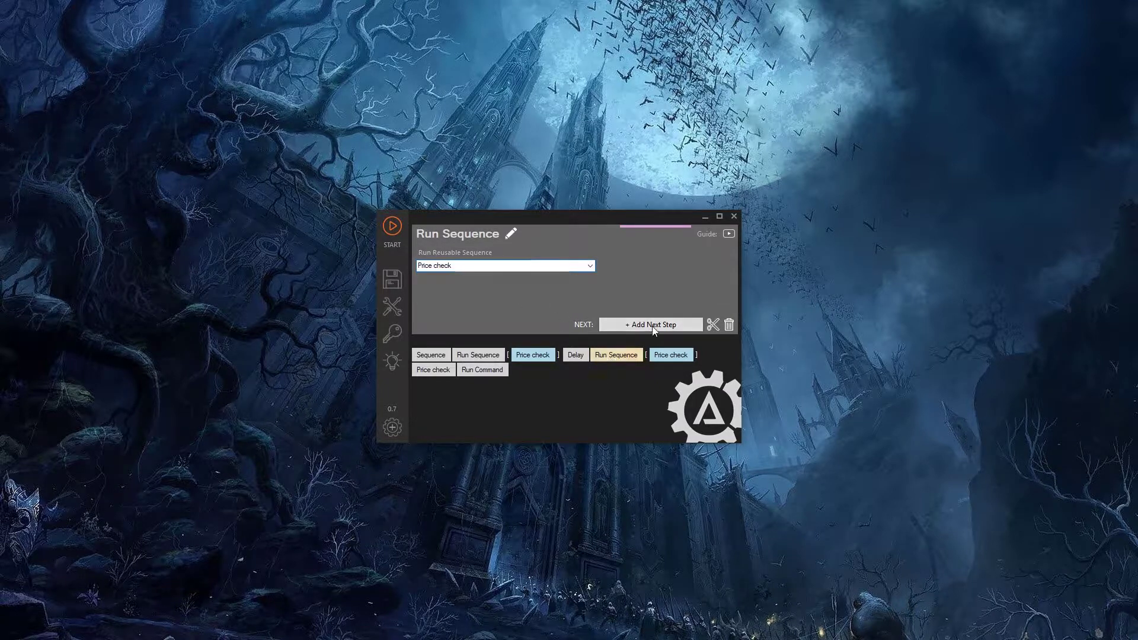
{"action": "left_click", "coordinate": [173, 83]}
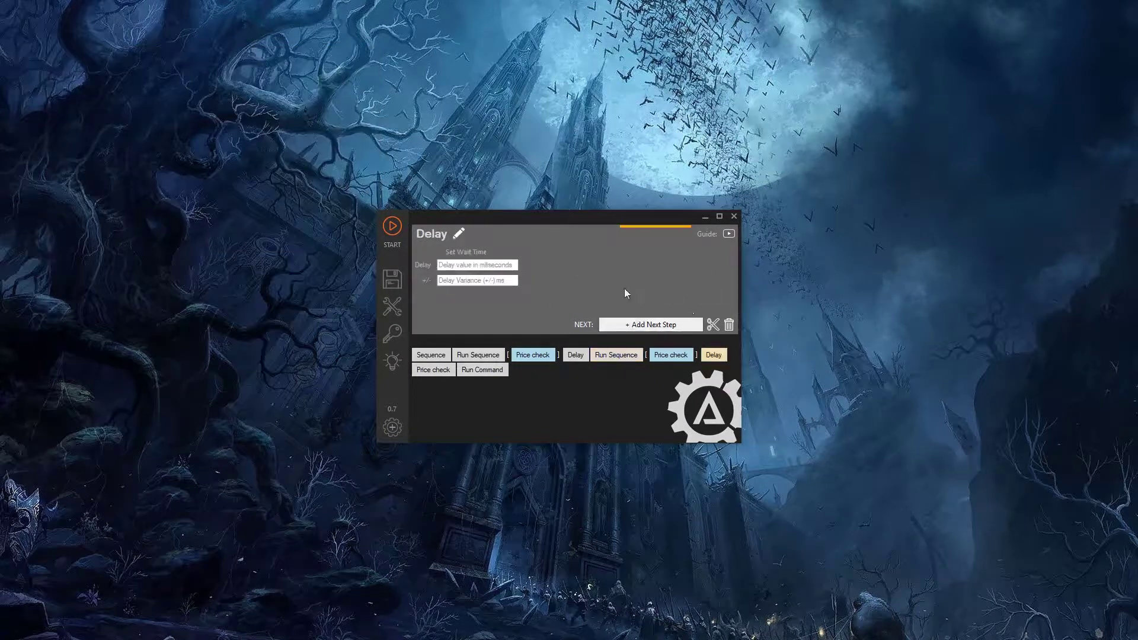
{"action": "left_click", "coordinate": [506, 268]}
{"action": "type", "text": "5000"}
{"action": "left_click_drag", "start_coordinate": [544, 416], "coordinate": [501, 409]}
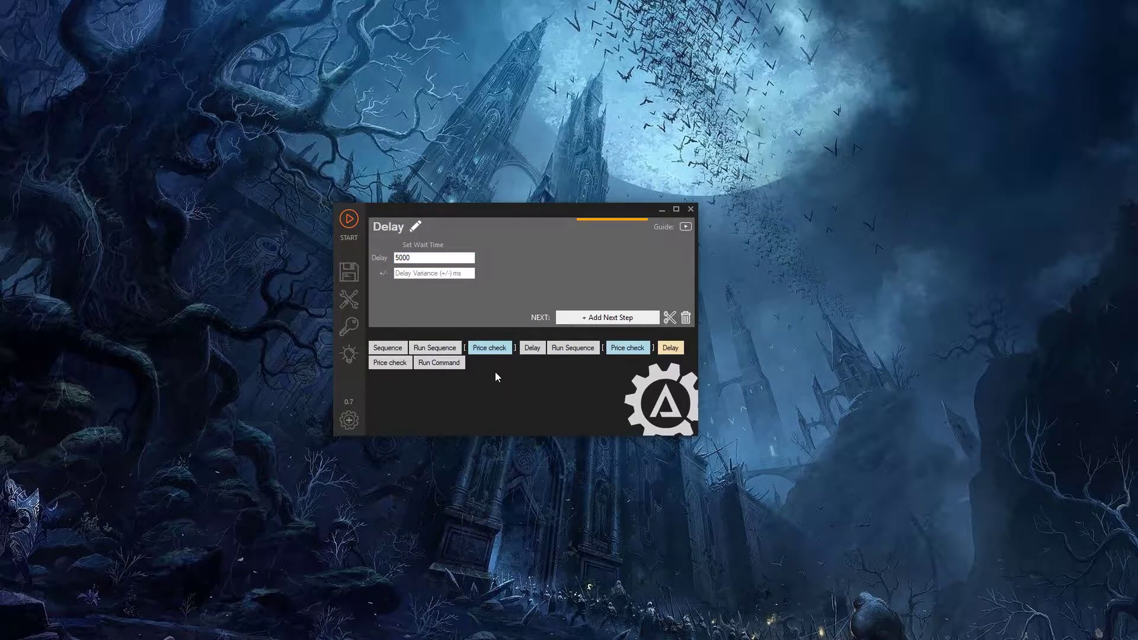
Step: Set the wait time of the Delay between the two Run Sequence steps to 15000 milliseconds
{"action": "left_click", "coordinate": [533, 347]}
{"action": "double_click", "coordinate": [428, 257]}
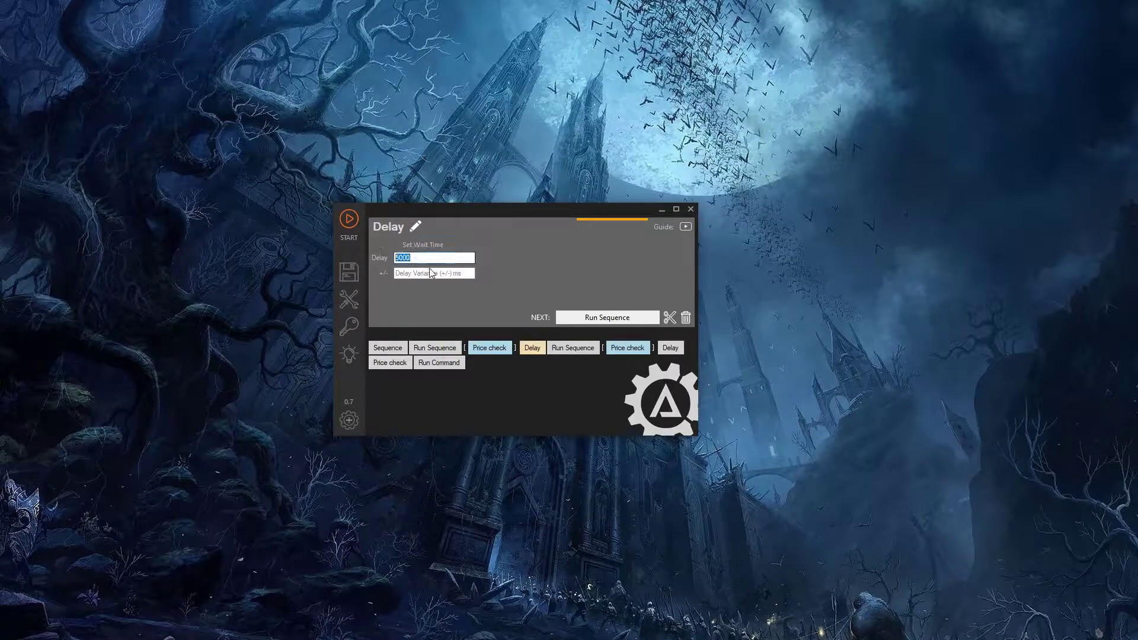
{"action": "type", "text": "15000"}
Step: Run the main sequence, accepting Yahoo's consent page and closing the Chrome window for each of the two price checks
{"action": "left_click", "coordinate": [348, 219]}
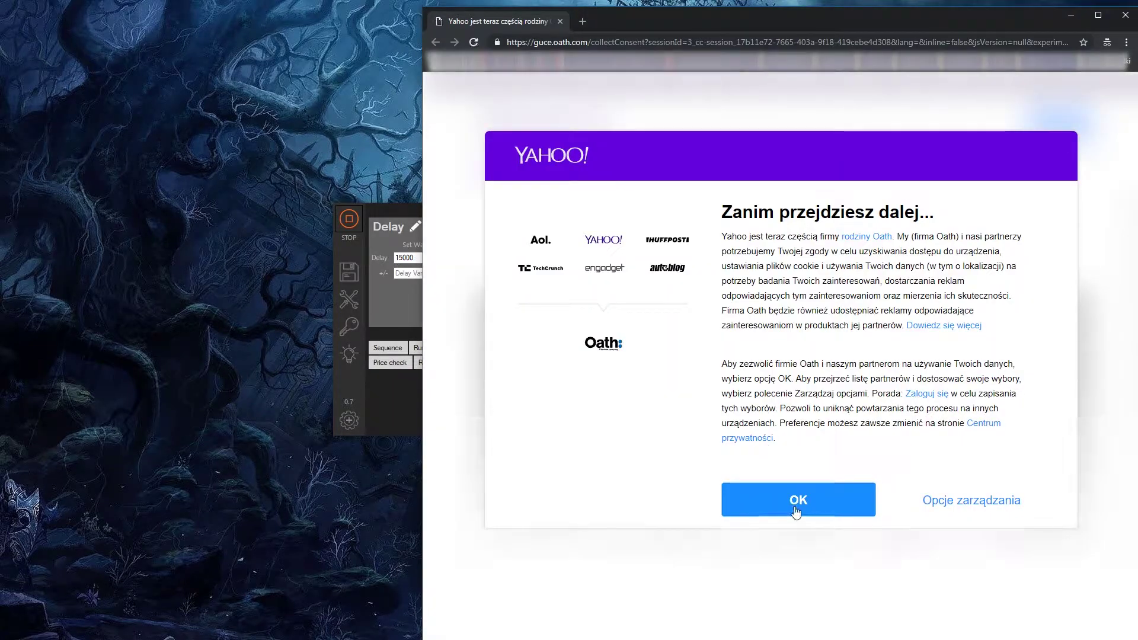
{"action": "left_click", "coordinate": [795, 509]}
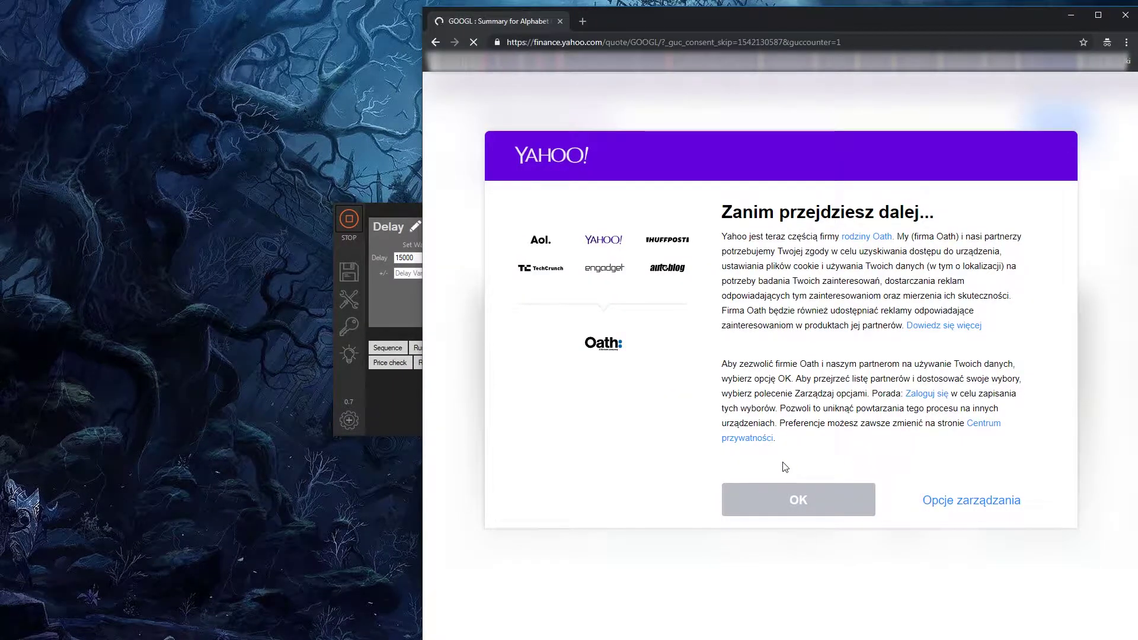
{"action": "left_click", "coordinate": [1125, 16]}
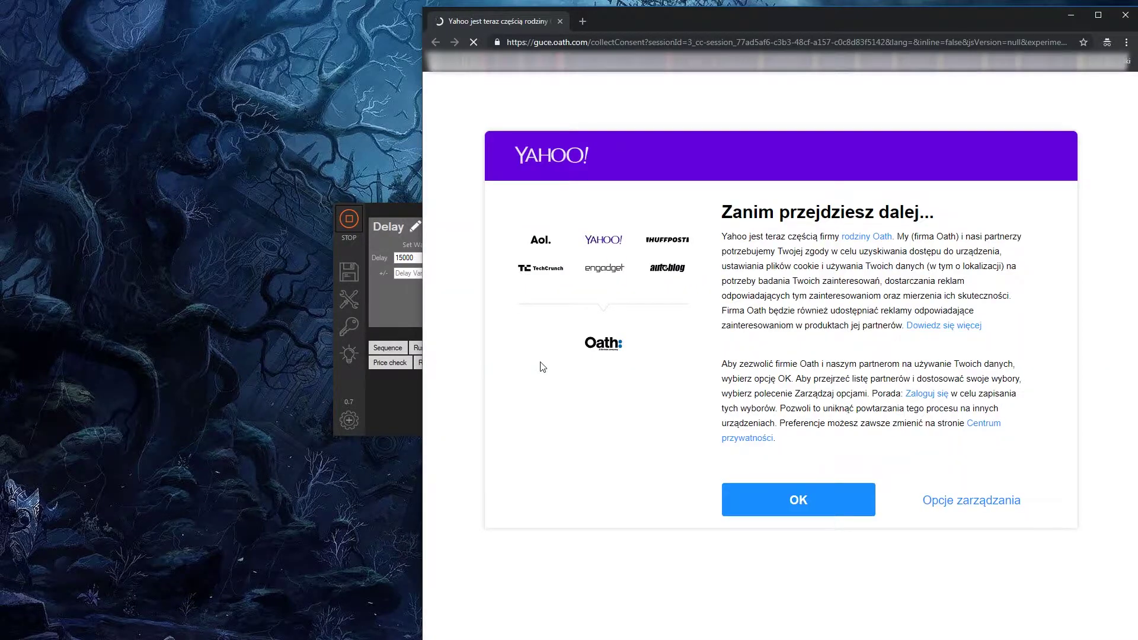
{"action": "left_click", "coordinate": [771, 501]}
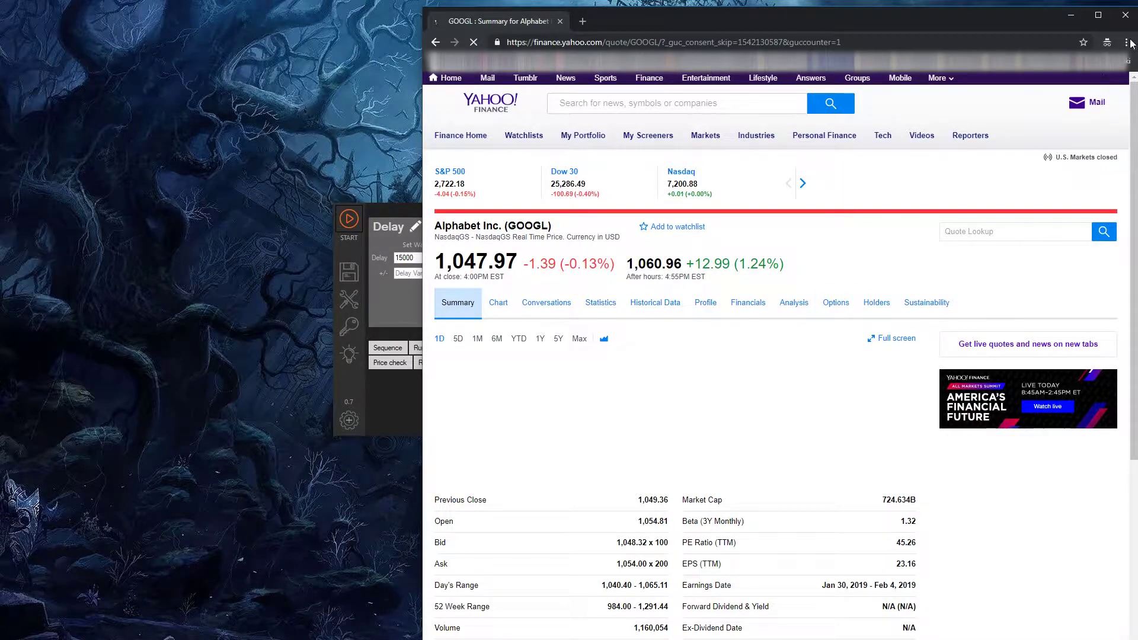
{"action": "left_click", "coordinate": [1126, 20]}
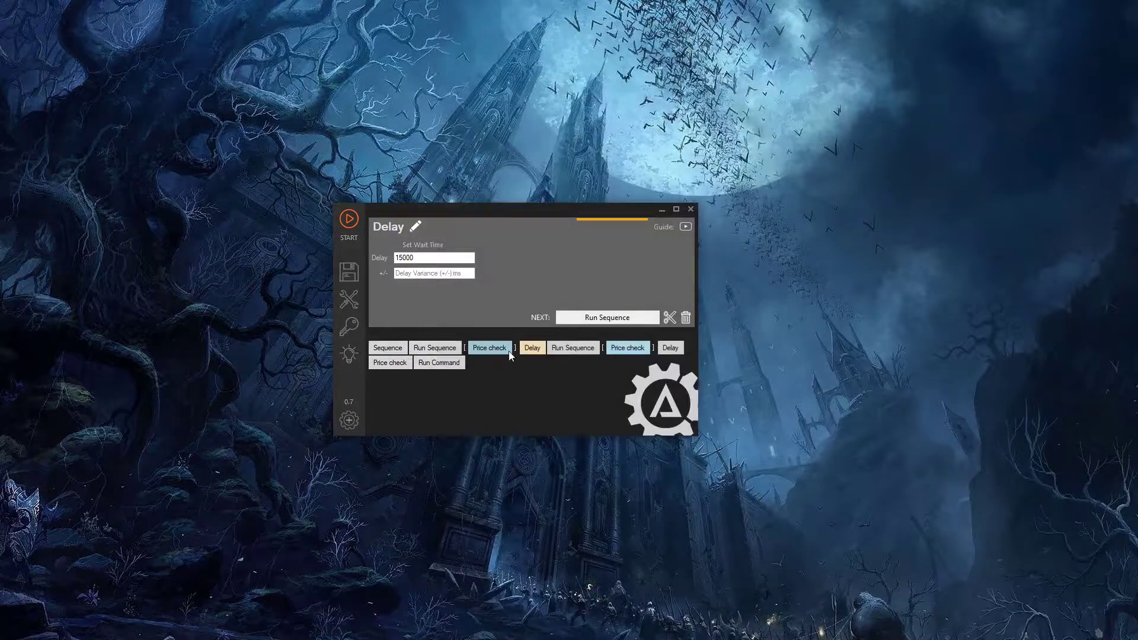